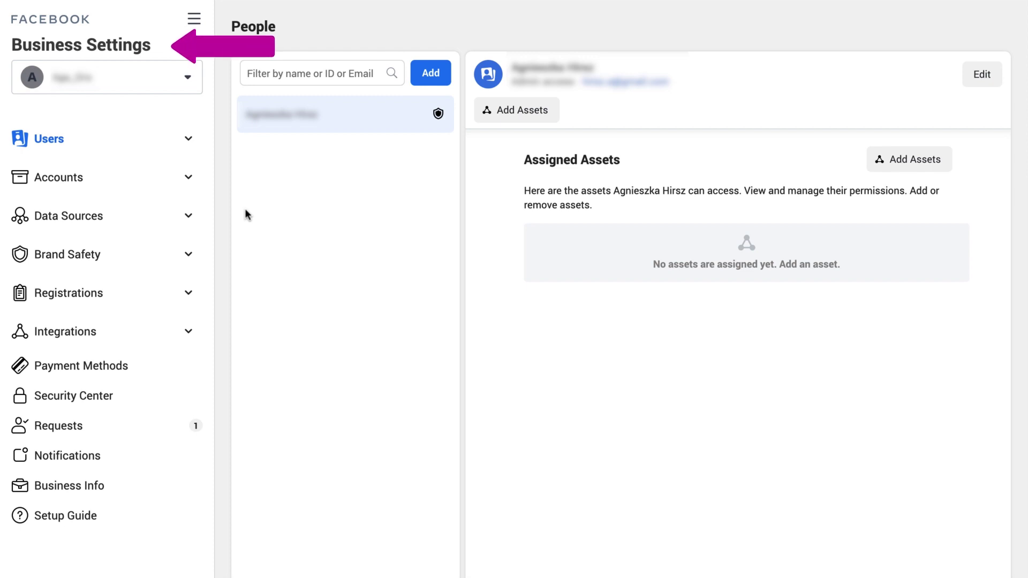
Add mydomain.com as a new business domain under Brand Safety > Domains.
left_click(194, 266)
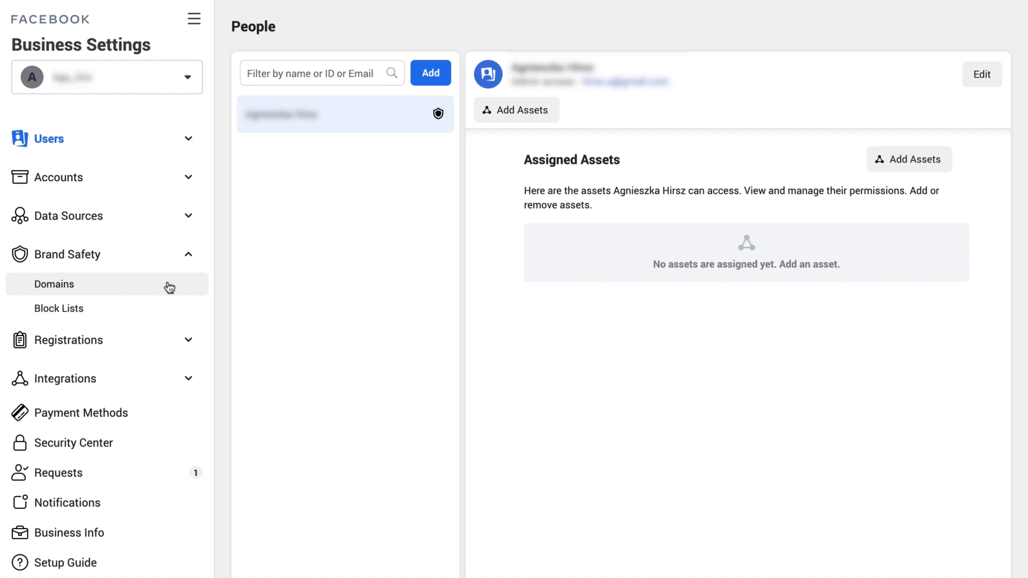
left_click(166, 292)
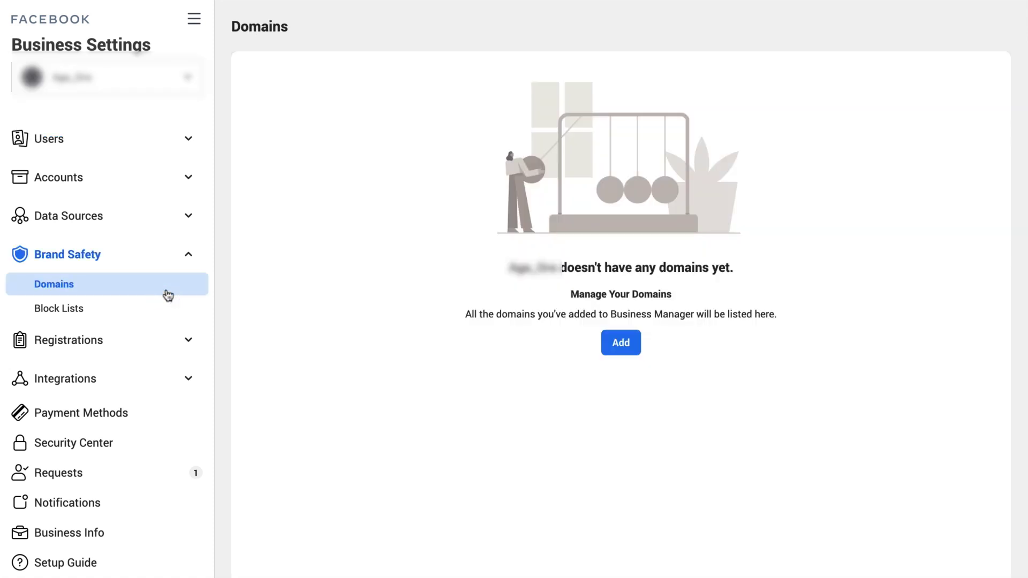
left_click(627, 350)
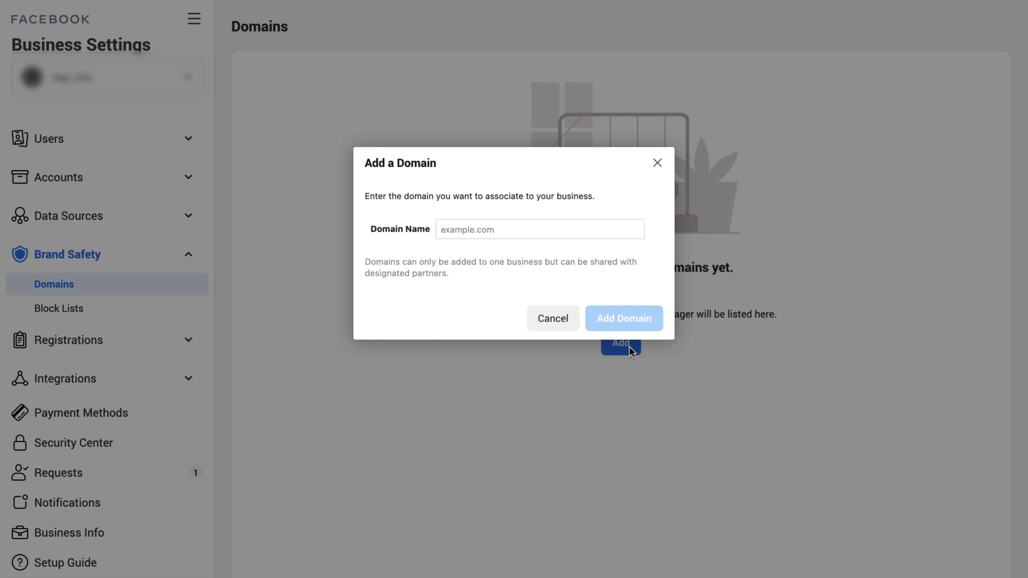
left_click(530, 230)
type("mydomain")
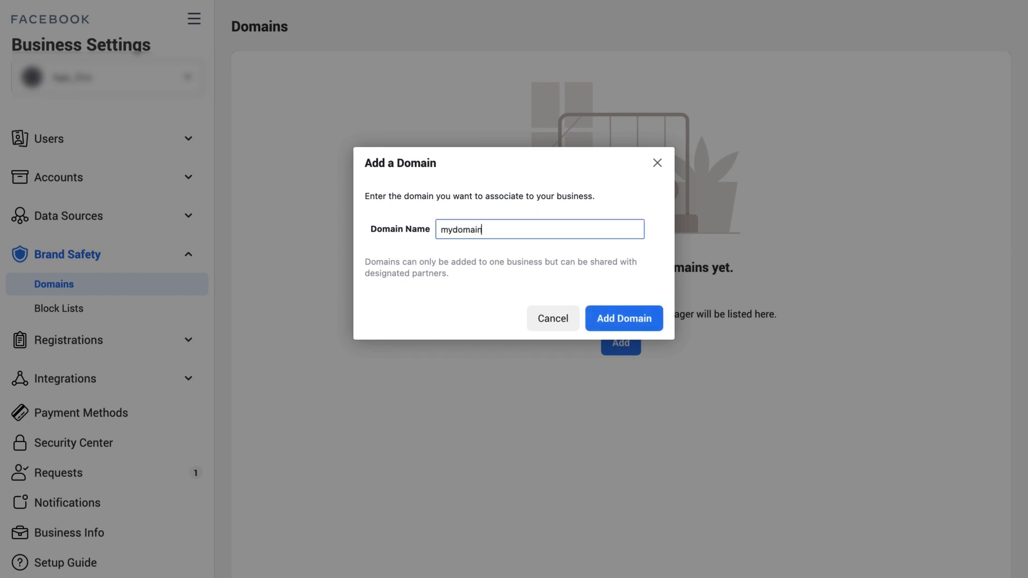
type(".com")
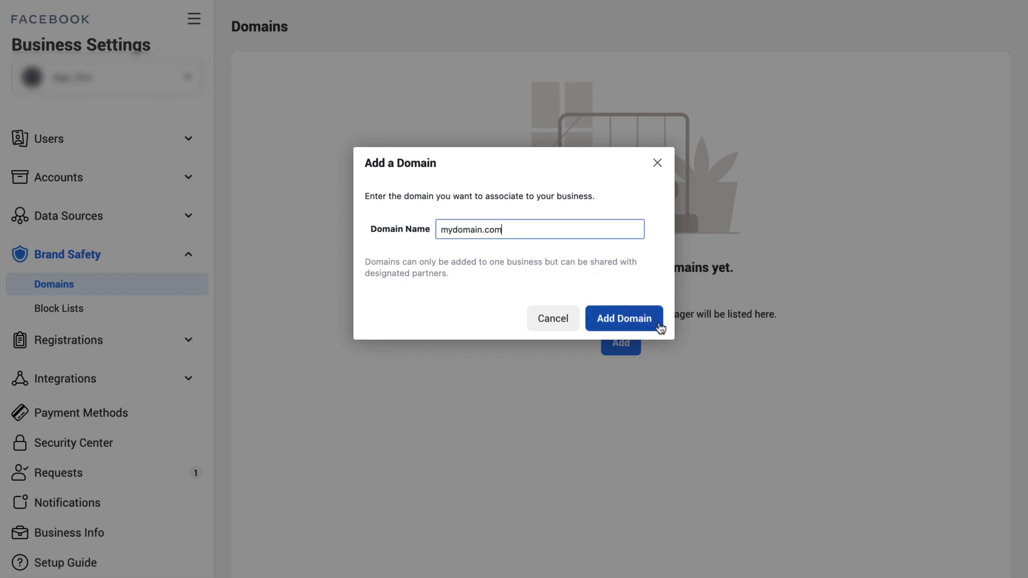
left_click(660, 325)
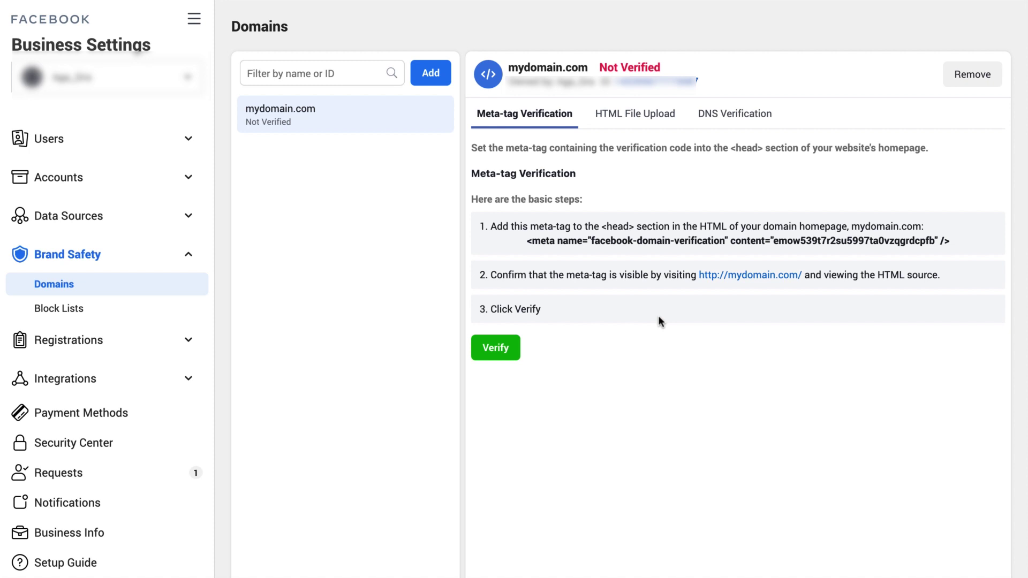
Review the HTML file and DNS TXT verification methods, request verification, then return to People.
left_click(650, 124)
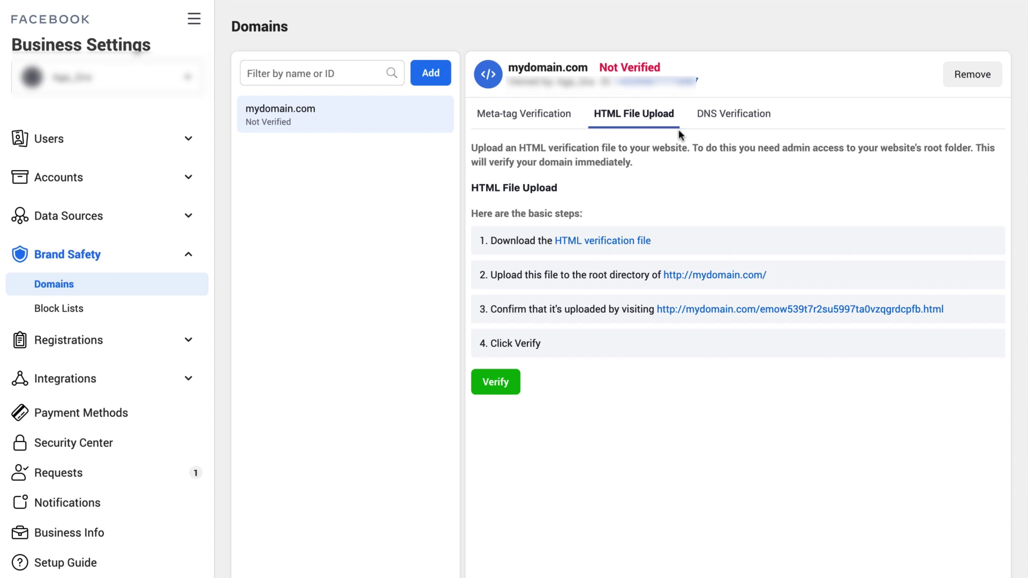
left_click(740, 122)
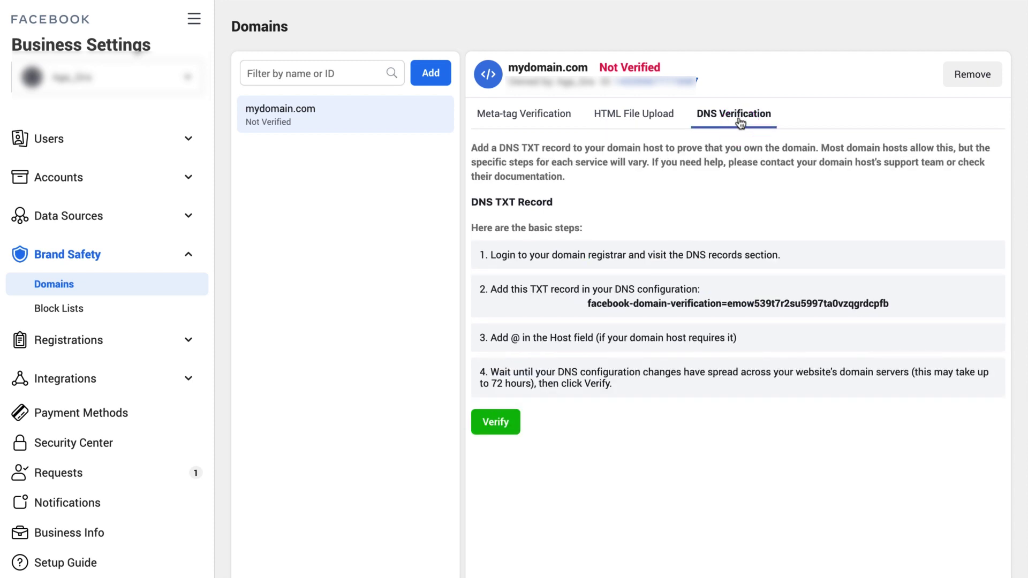
left_click(517, 433)
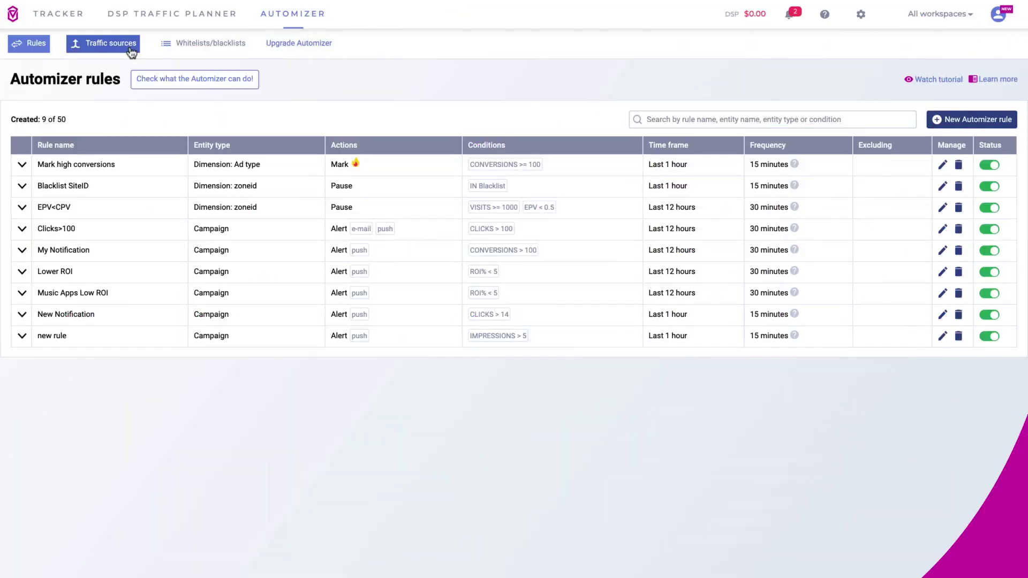
left_click(131, 52)
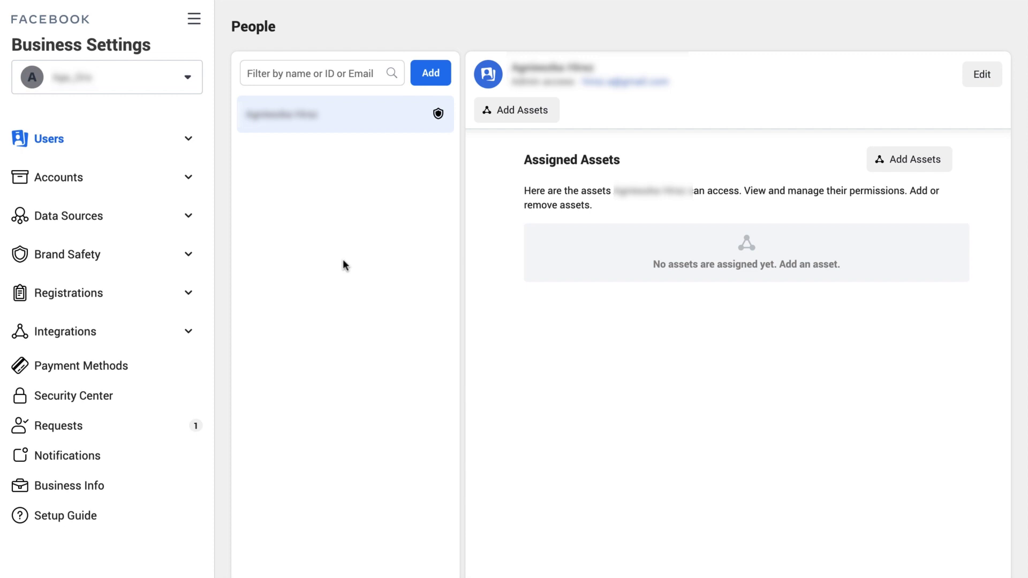
Open the pixel from Data Sources > Pixels in Events Manager.
left_click(189, 216)
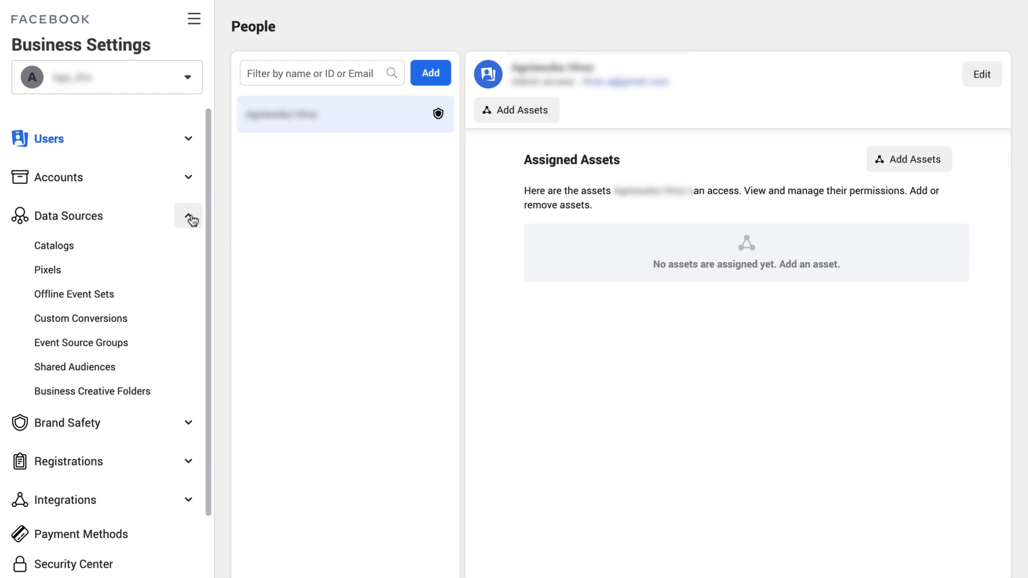
left_click(177, 275)
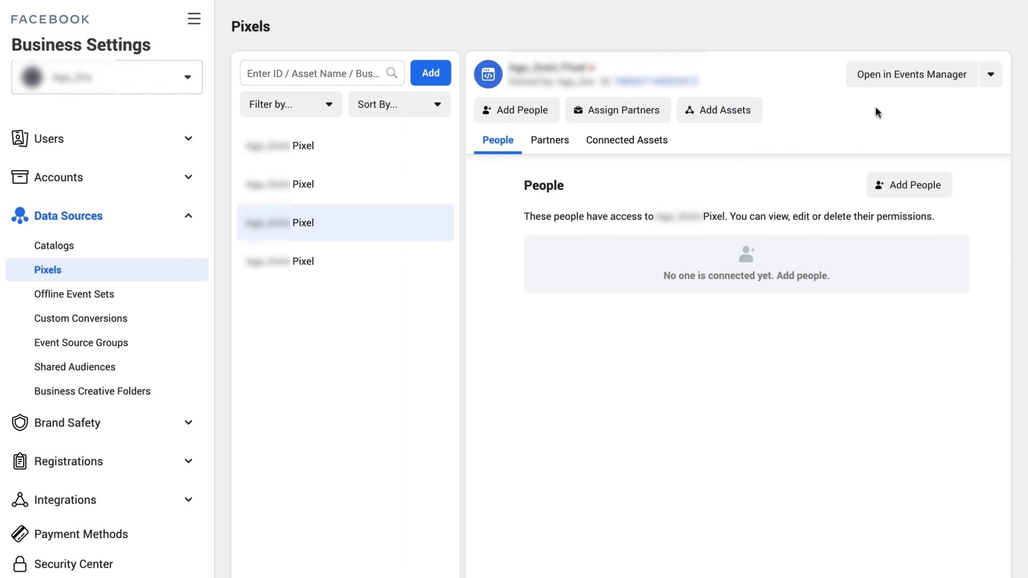
left_click(895, 85)
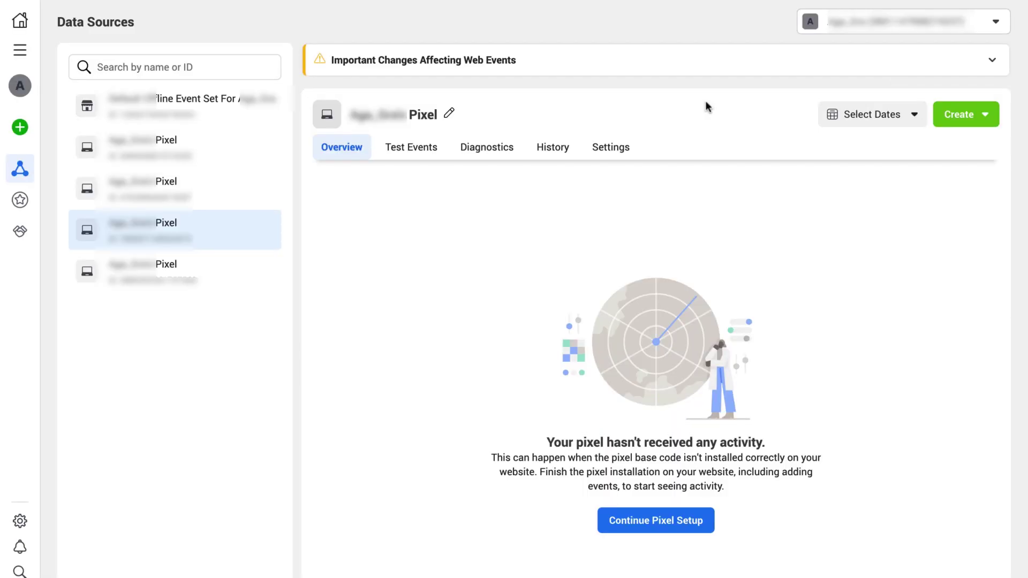
Copy the Pixel ID from the pixel's settings, then generate and copy a Conversions API access token.
left_click(629, 153)
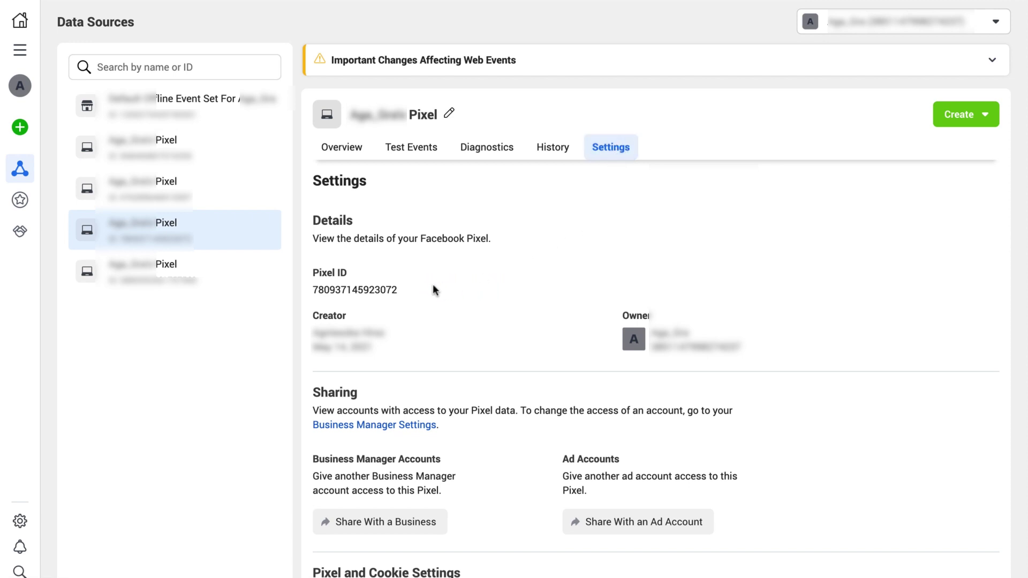
left_click(392, 296)
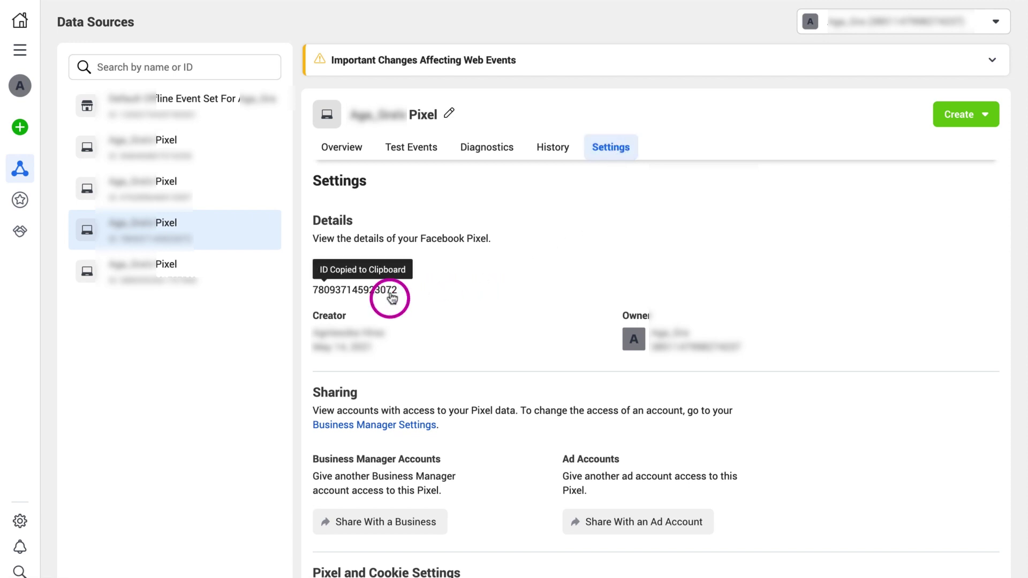
scroll(461, 305, "down", 3)
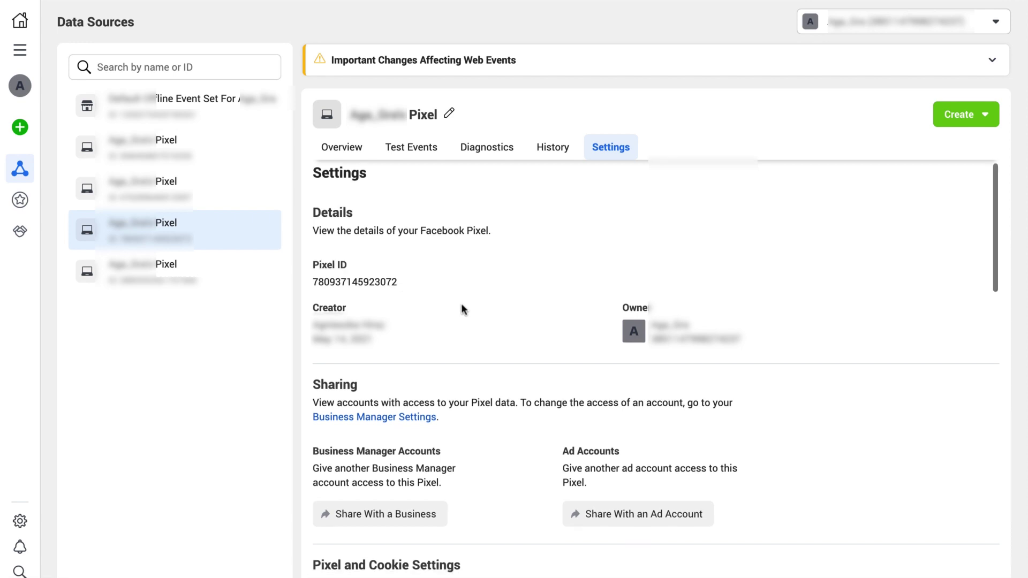
scroll(461, 306, "down", 8)
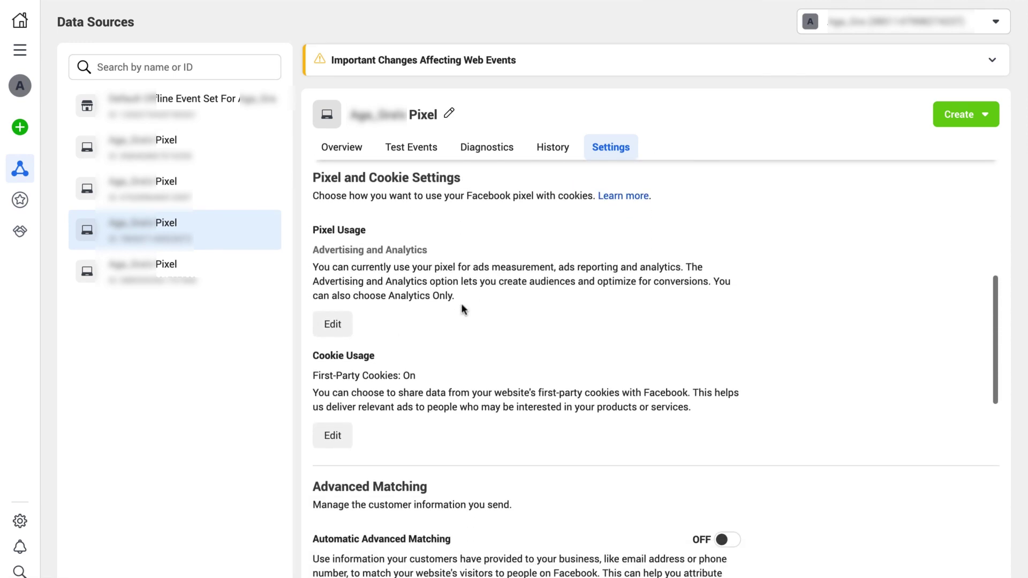
scroll(462, 309, "down", 6)
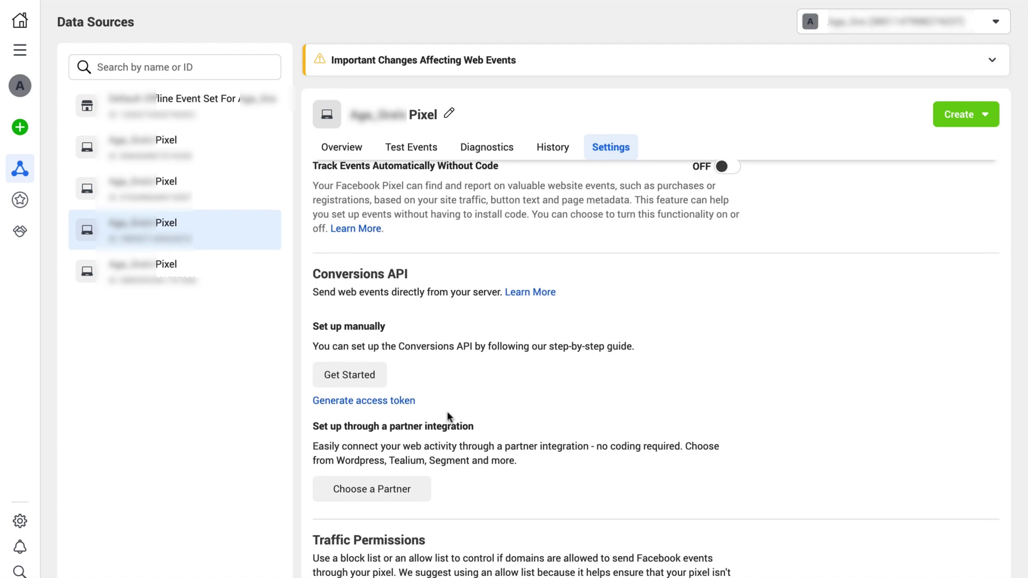
left_click(393, 405)
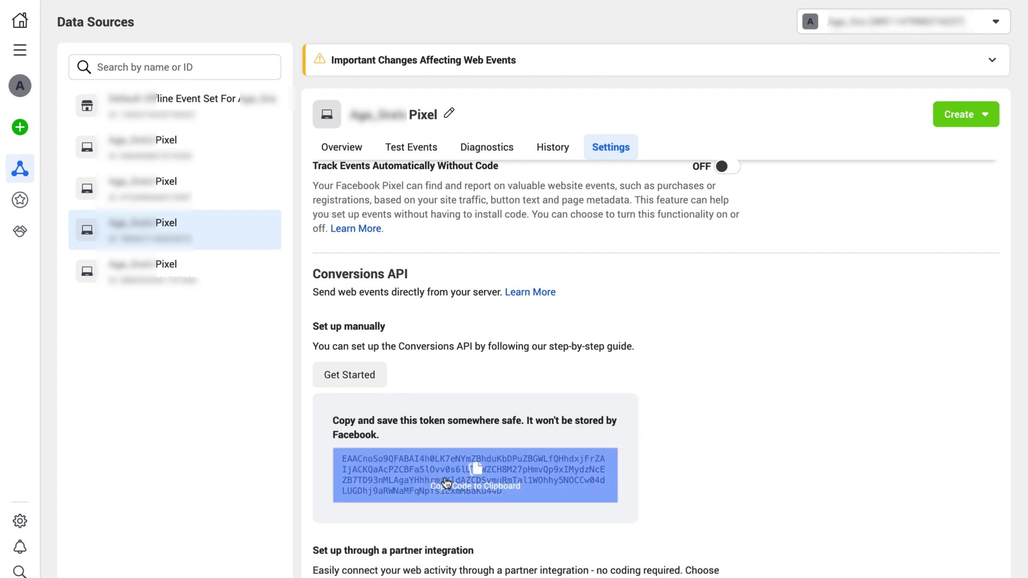
left_click(516, 492)
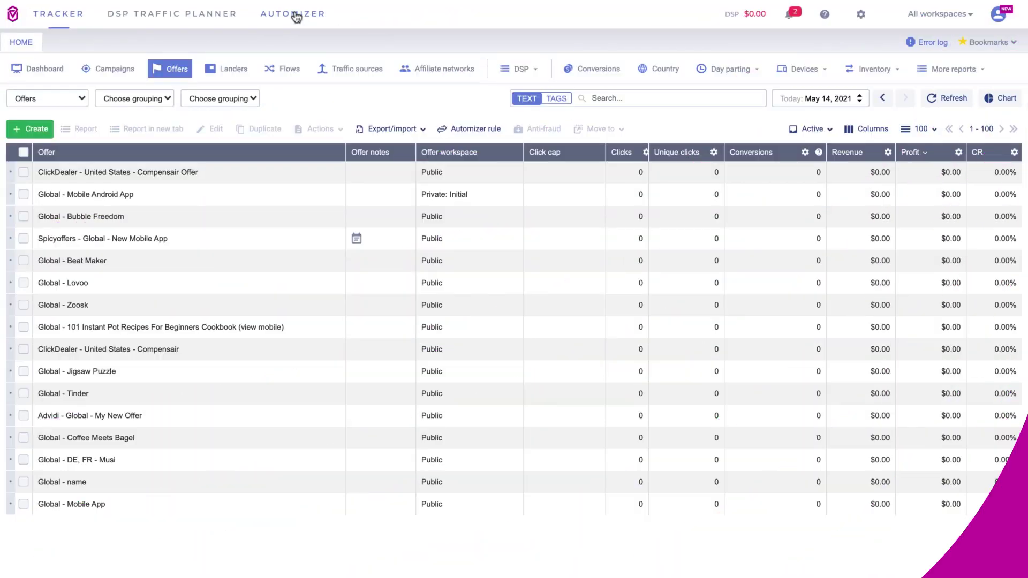
Add a Facebook traffic source integration in Automizer, integrate the ad account, and open its settings.
left_click(294, 15)
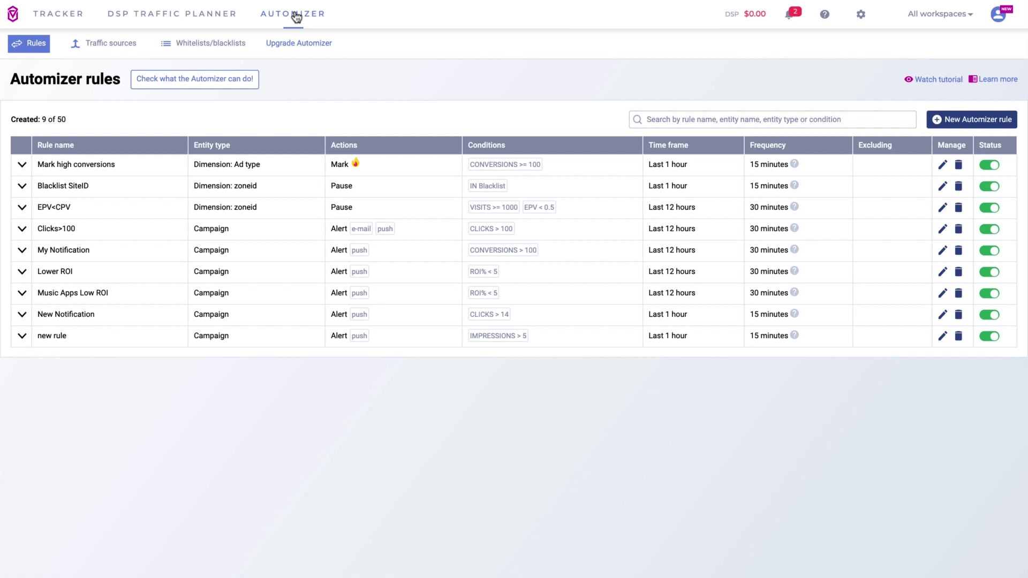
left_click(121, 52)
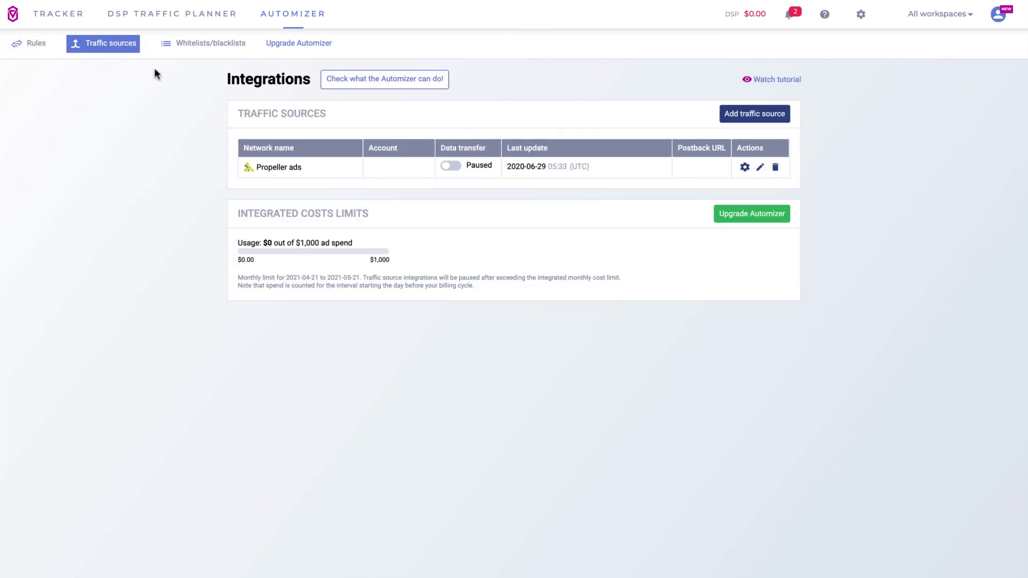
left_click(764, 114)
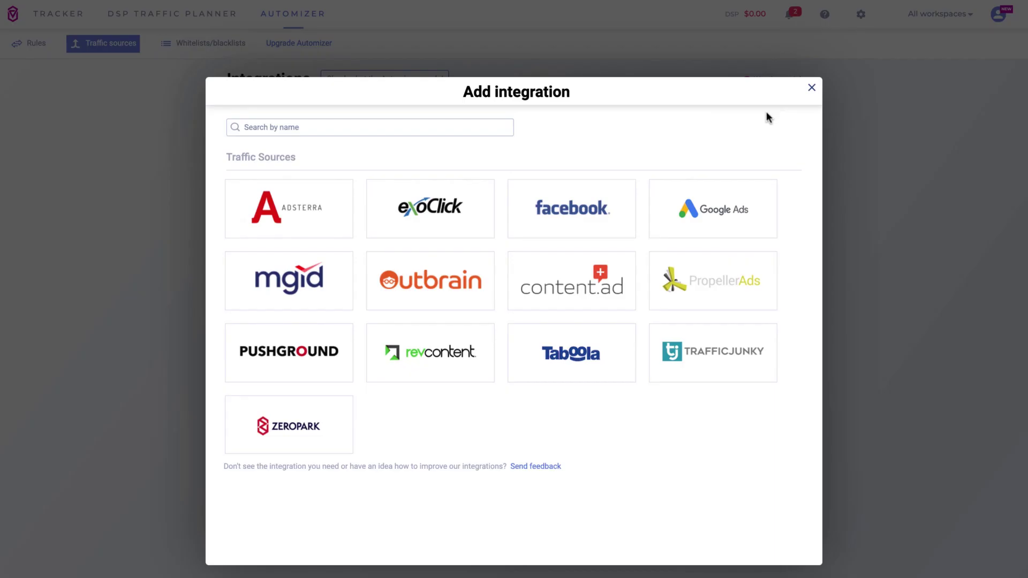
left_click(571, 304)
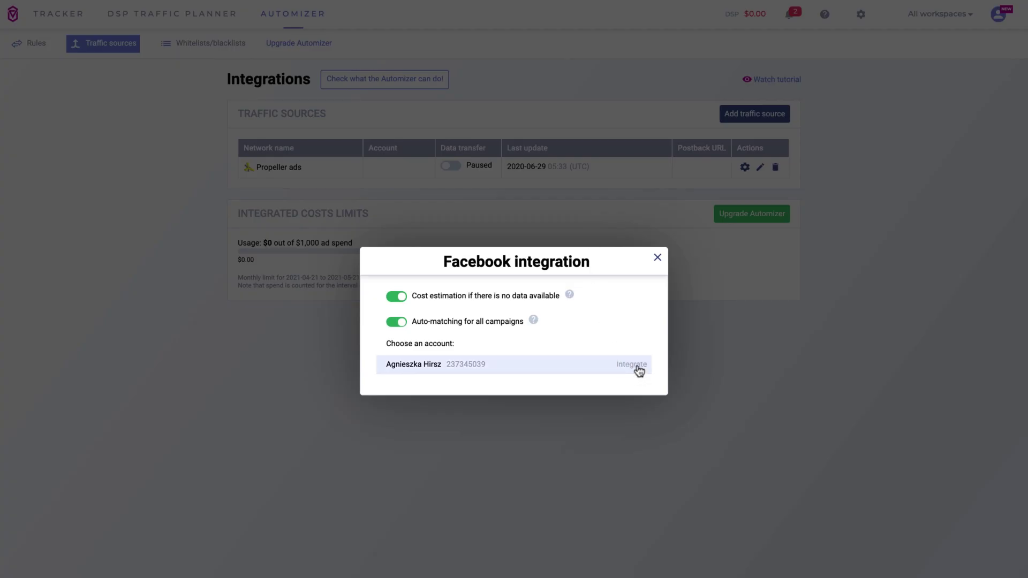
left_click(636, 368)
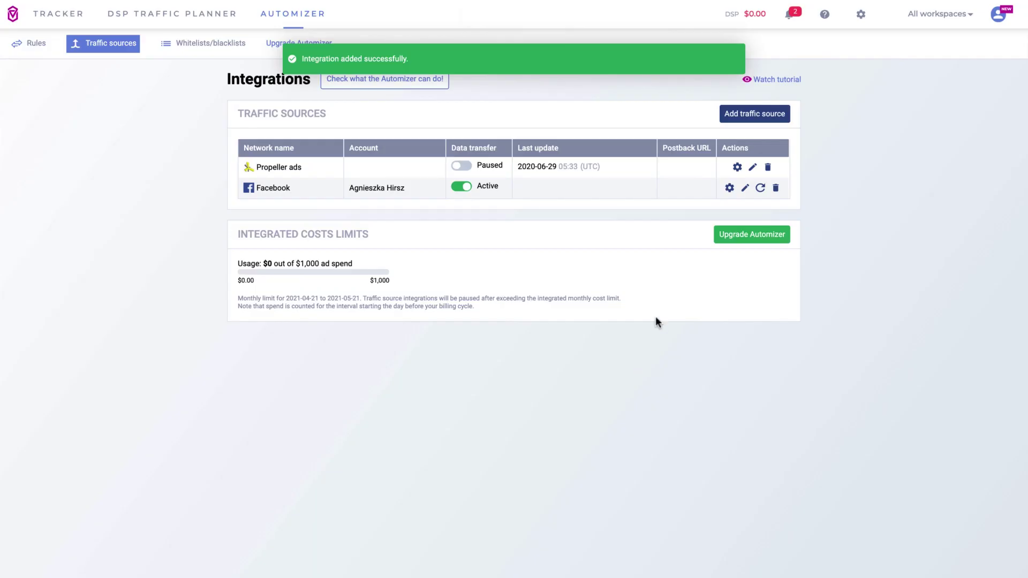
left_click(745, 188)
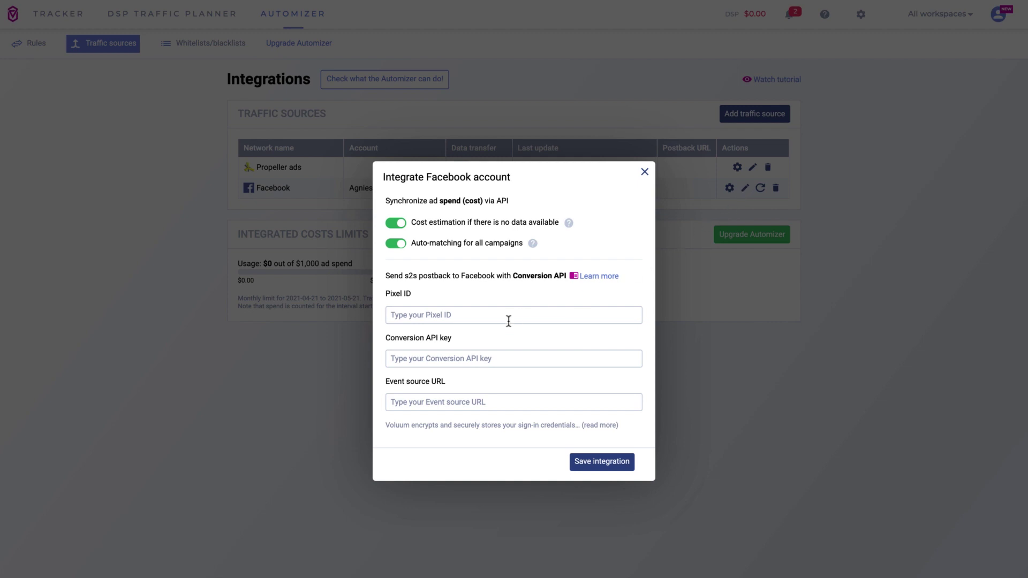
Save the integration with Pixel ID, API key and mydomain.com event source, then copy the generated postback URL.
left_click(483, 319)
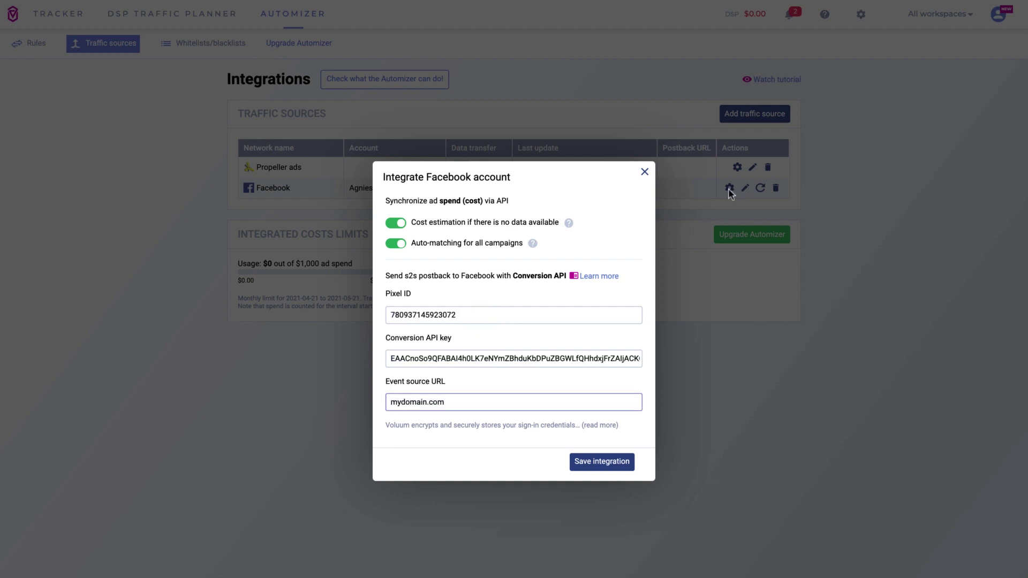
left_click(631, 474)
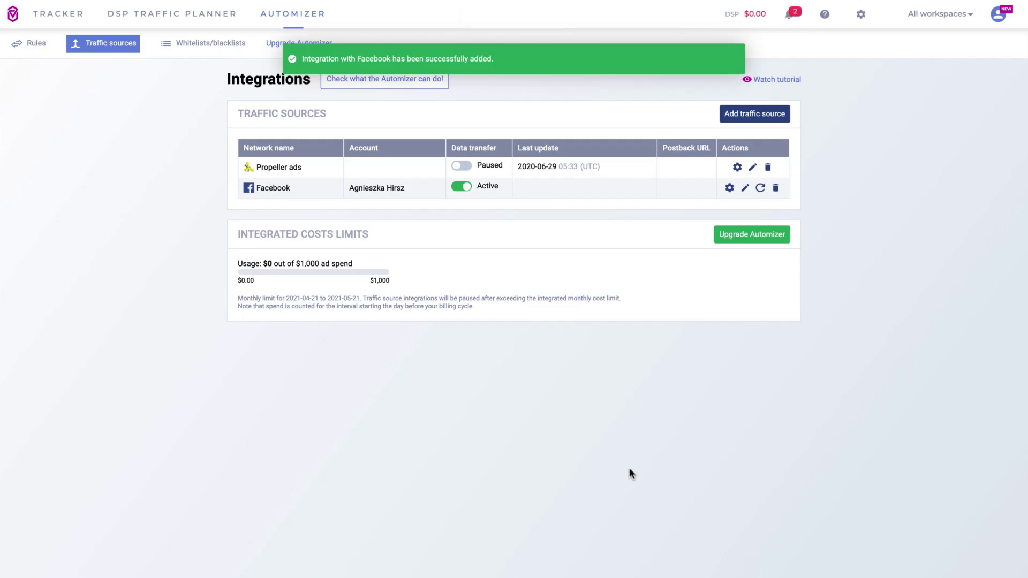
left_click(690, 170)
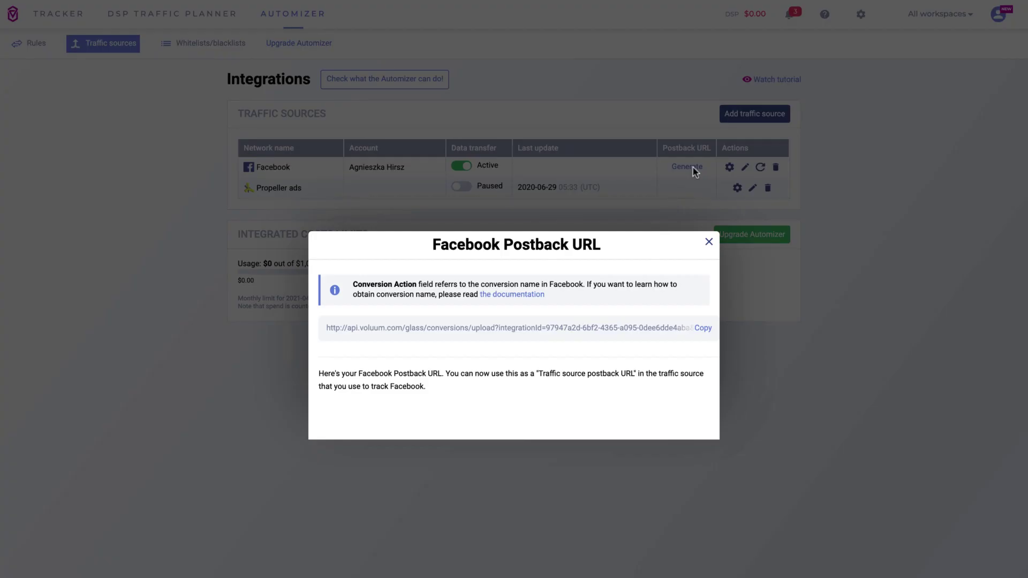
left_click(703, 327)
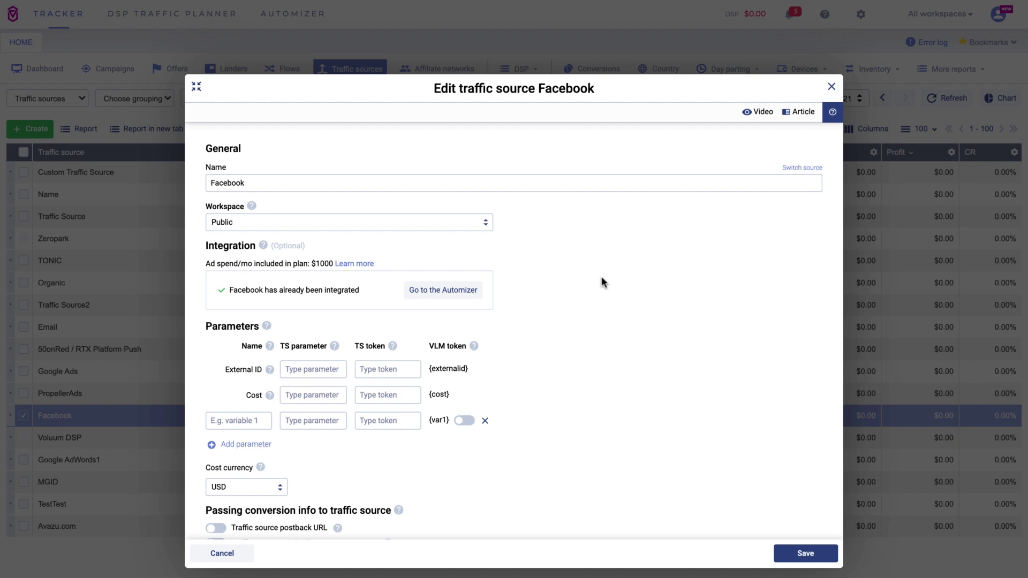
Set the External ID TS parameter and TS token both to fbclid.
scroll(601, 277, "down", 2)
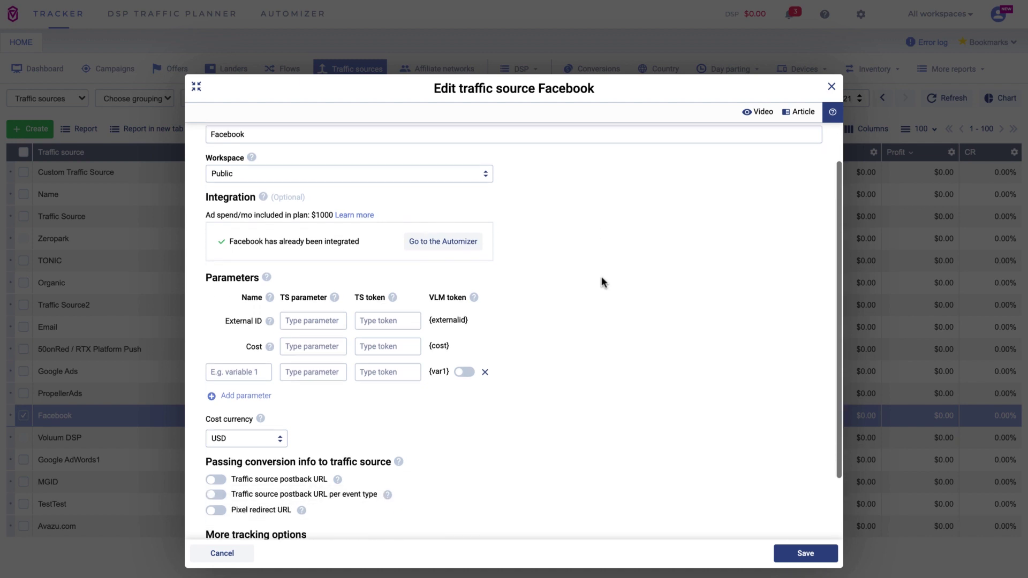
scroll(602, 277, "down", 3)
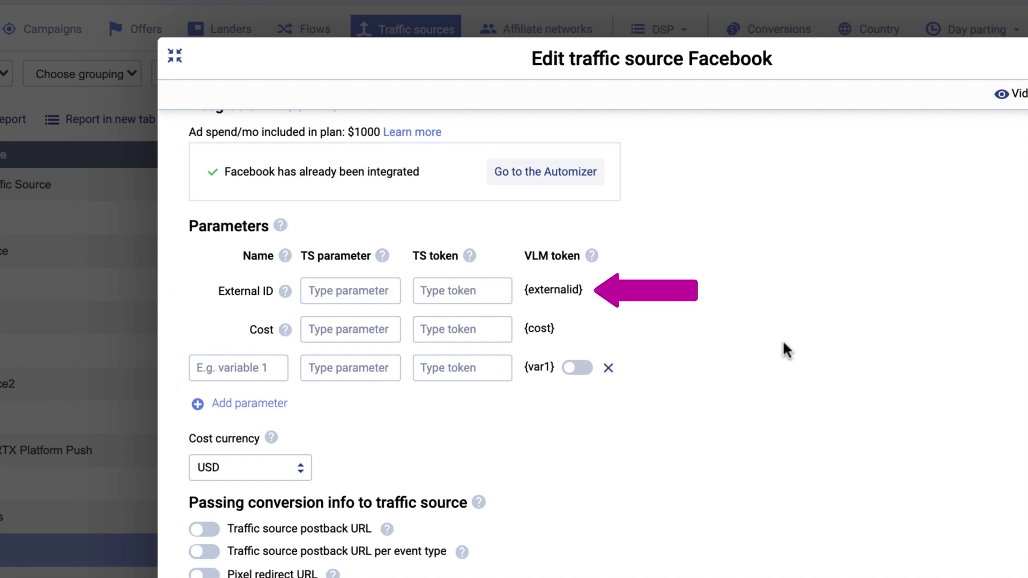
left_click(375, 292)
type("f")
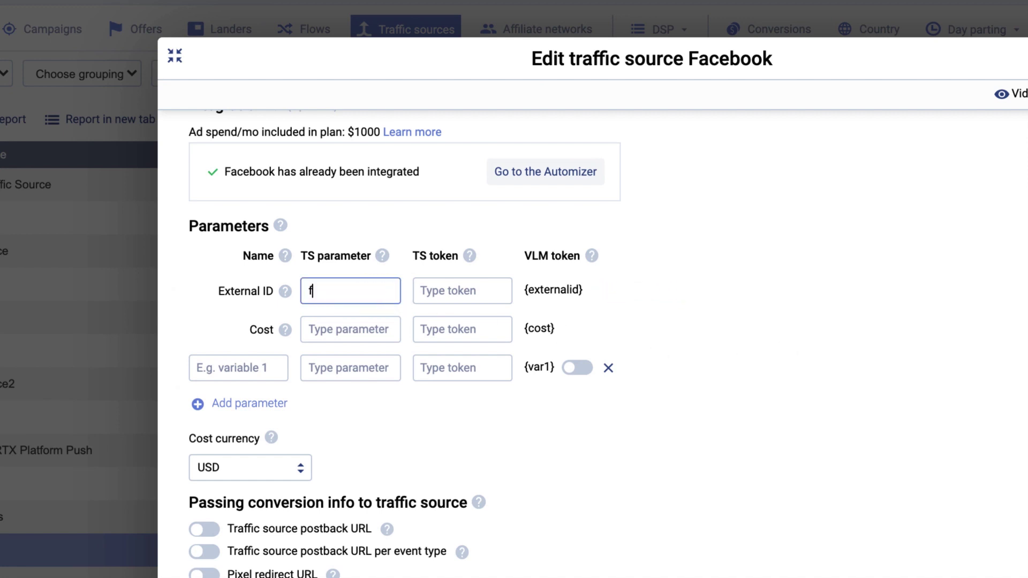
type("bclid")
key("Tab")
type("fbcl")
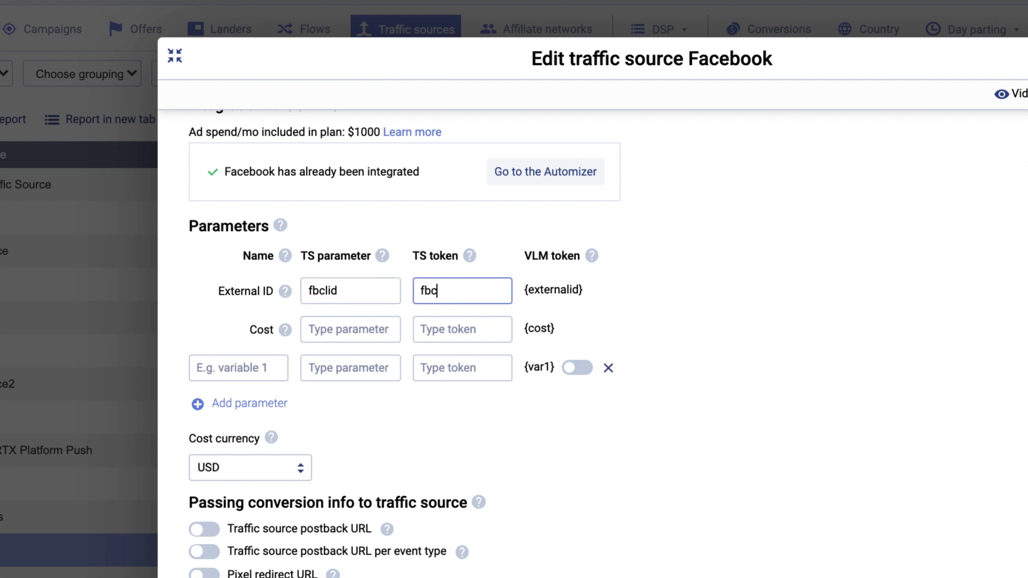
type("id")
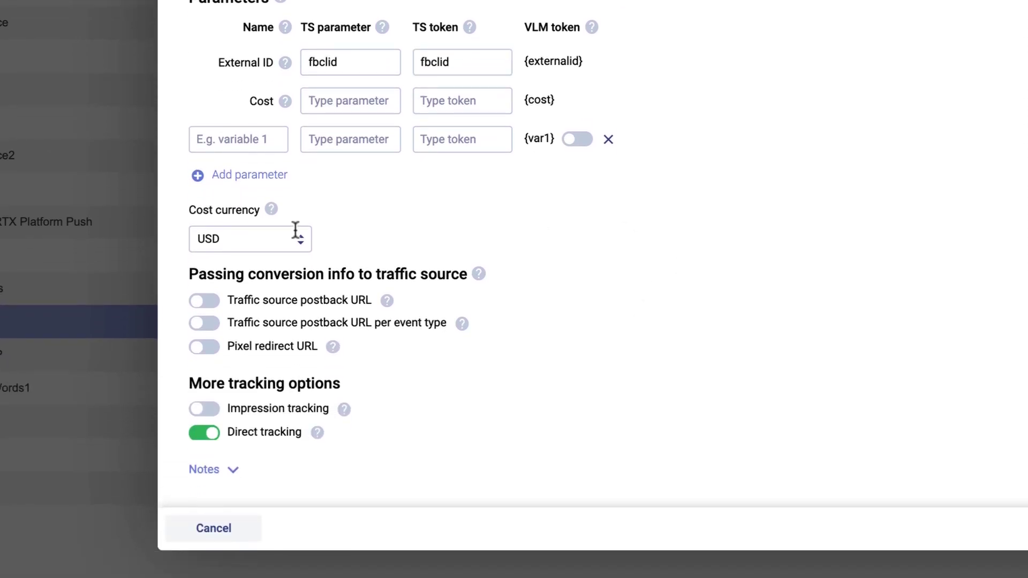
Enable the traffic source postback URL, paste the copied Facebook postback URL, and save.
left_click(205, 301)
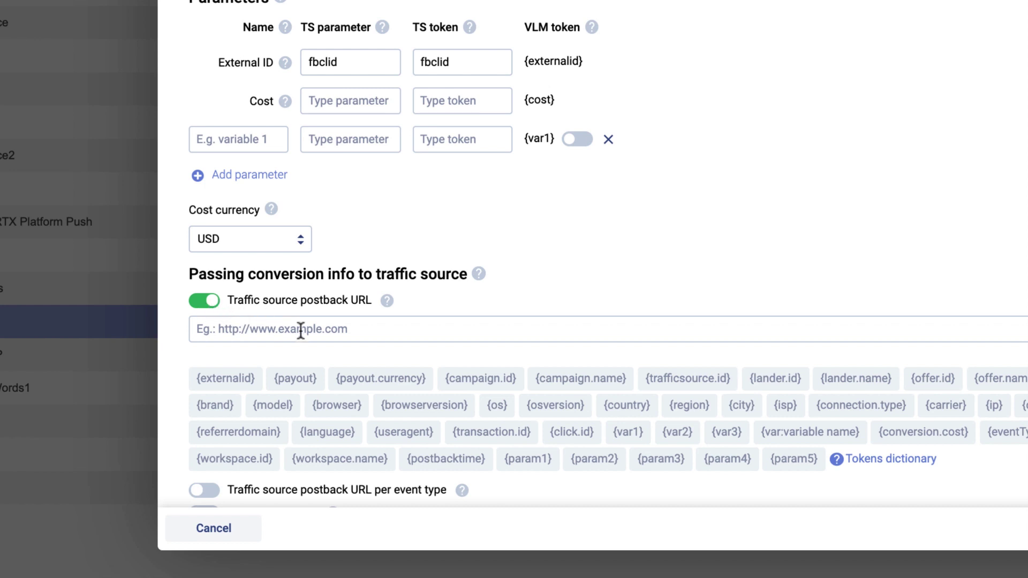
left_click(435, 325)
key("ctrl+v")
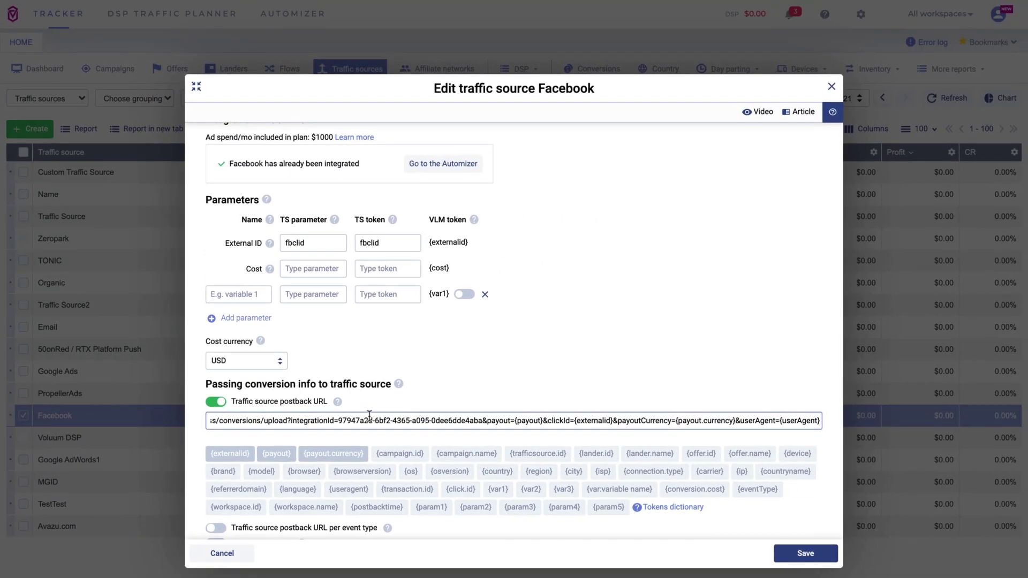
left_click(407, 399)
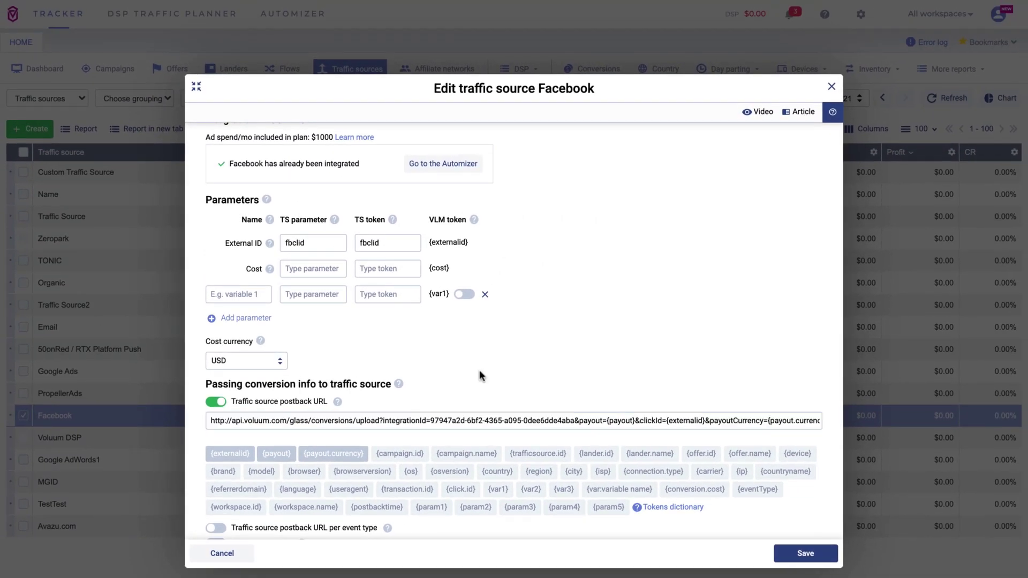
left_click(804, 555)
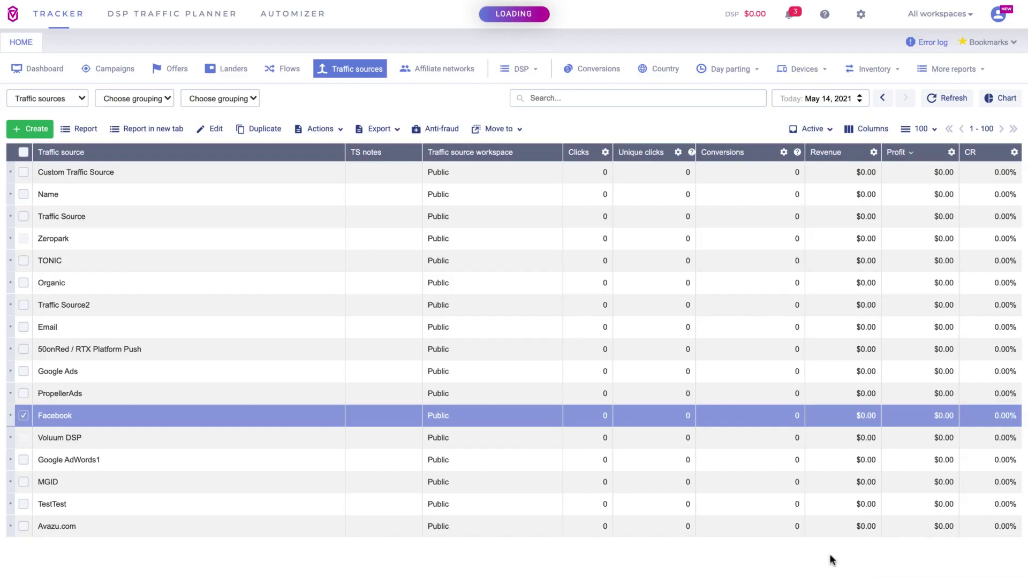